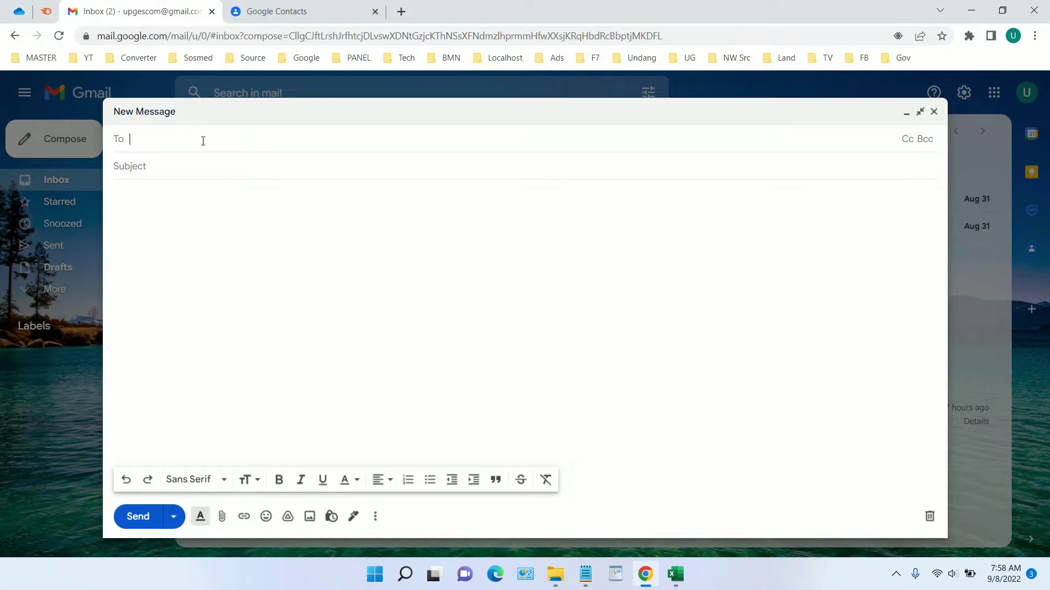
Check that typing 'marke' in the To field suggests the Marketing group, then go to Google Contacts.
text(marke)
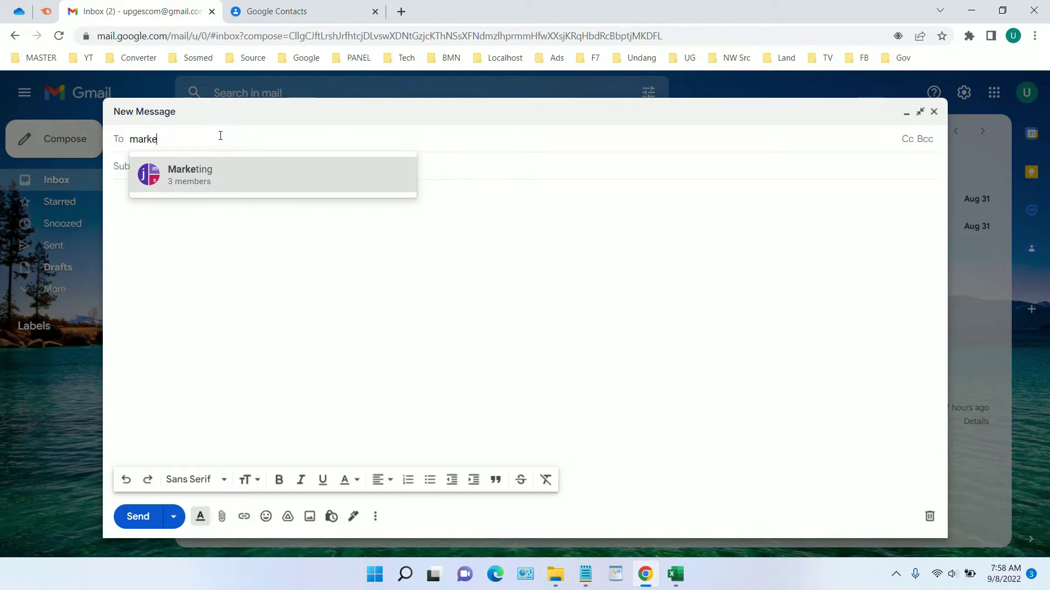
key(BackSpace)
key(BackSpace)
key(BackSpace)
key(BackSpace)
key(BackSpace)
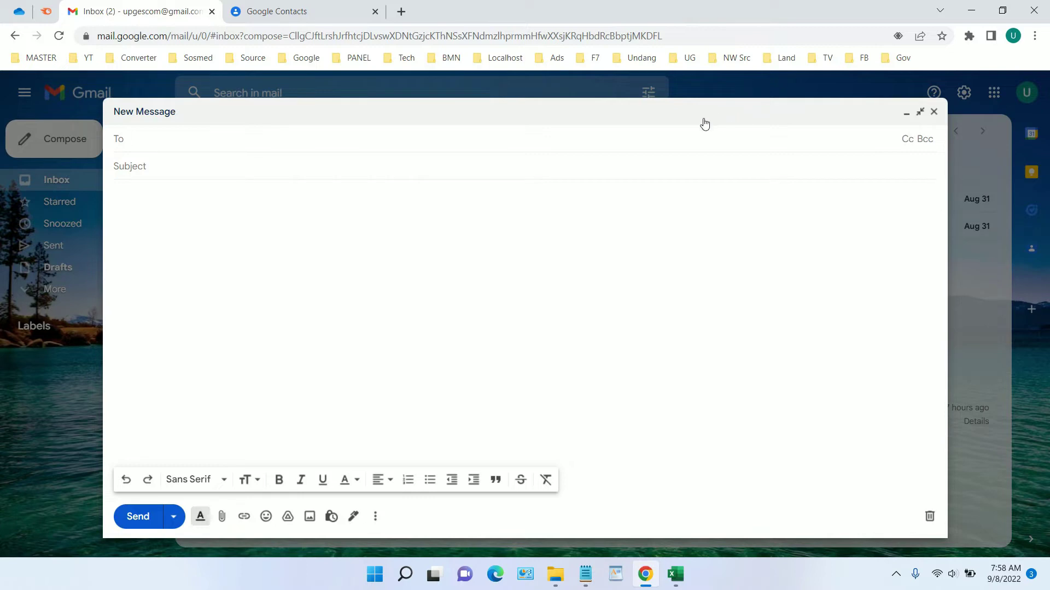
click(320, 6)
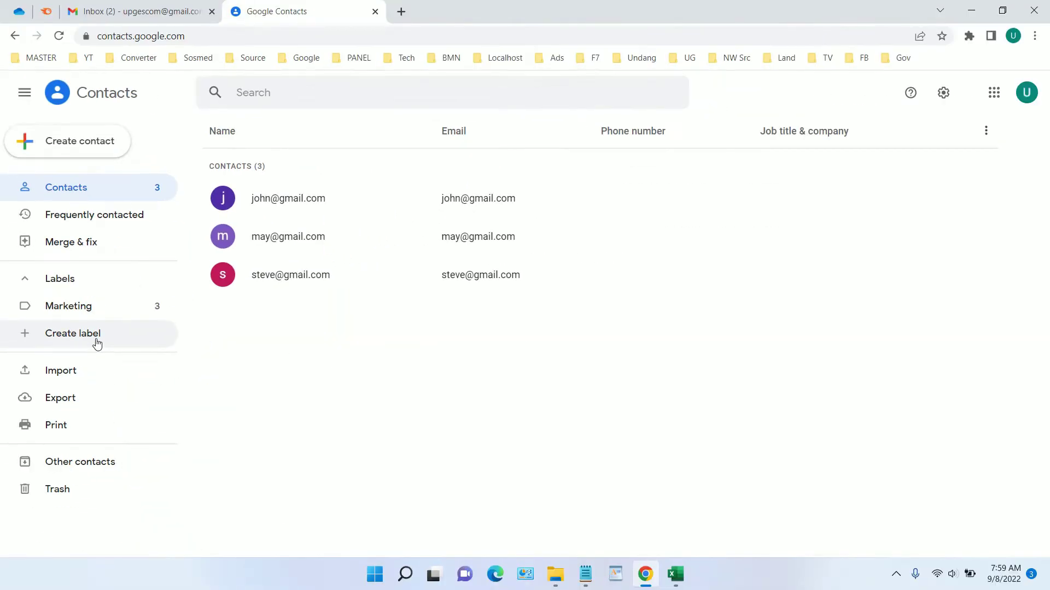
Create and save a new contact label named 'Developer'.
click(96, 340)
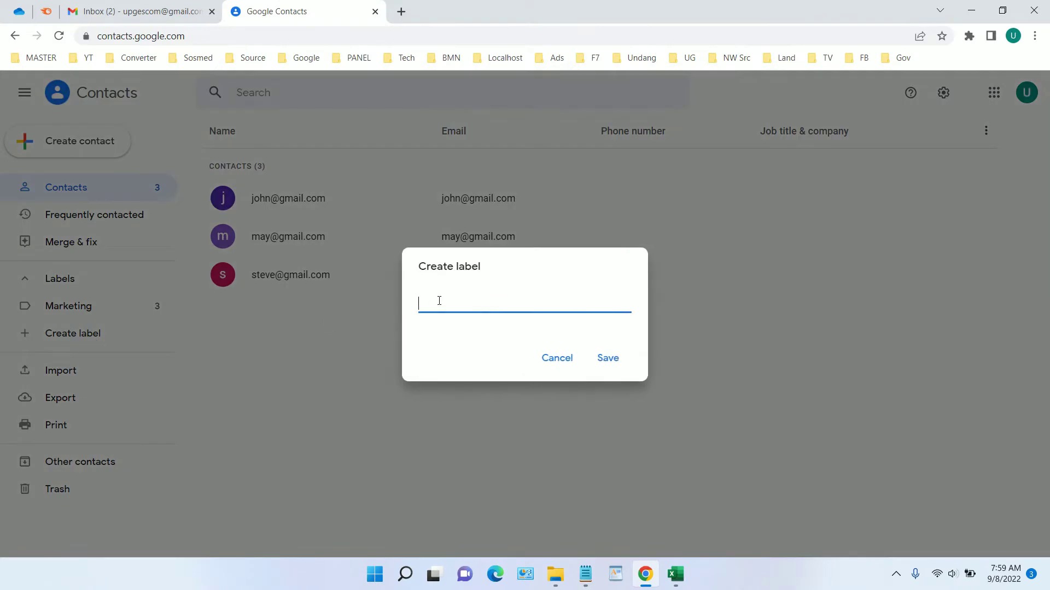
text(Developer)
click(607, 358)
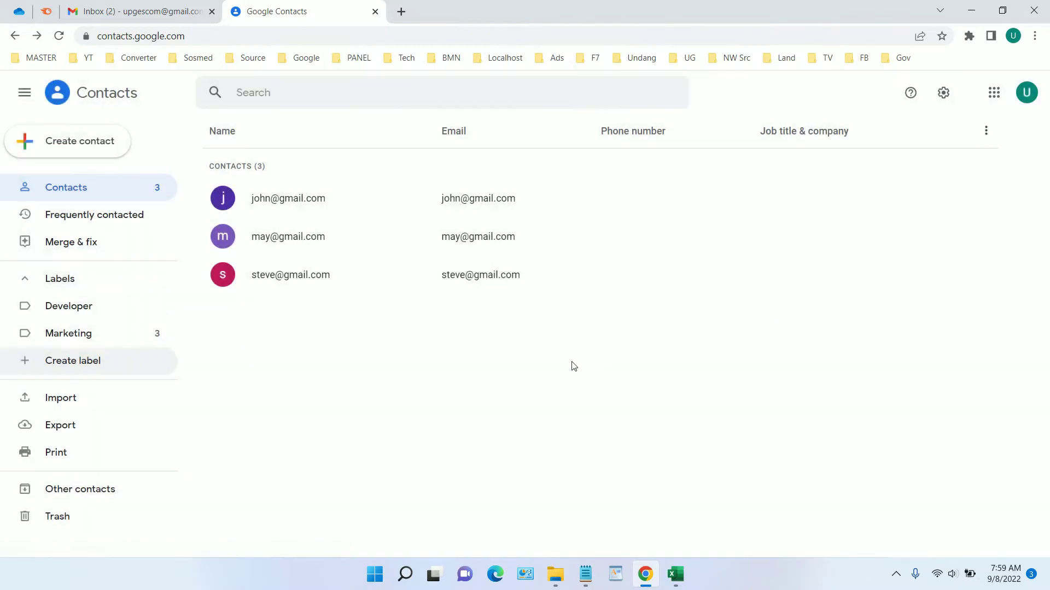
Open the Developer label and choose Create multiple contacts.
click(99, 312)
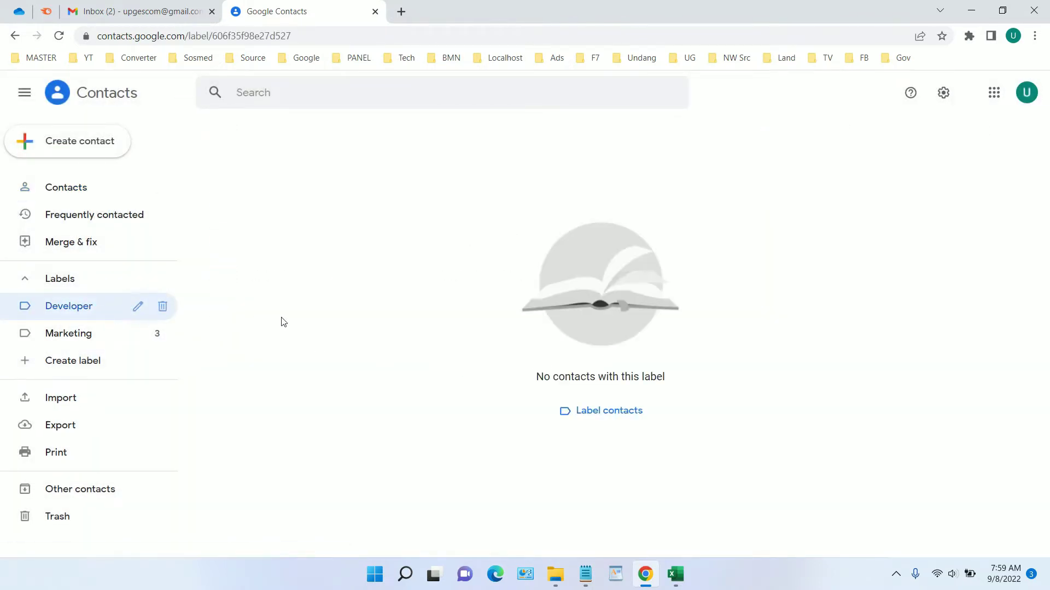
click(100, 149)
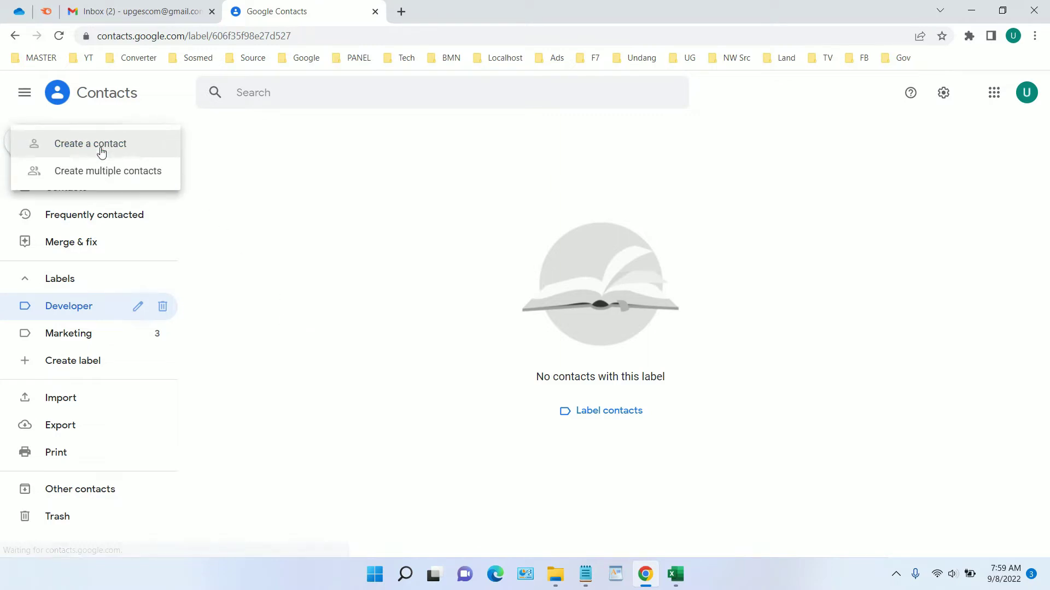
click(134, 180)
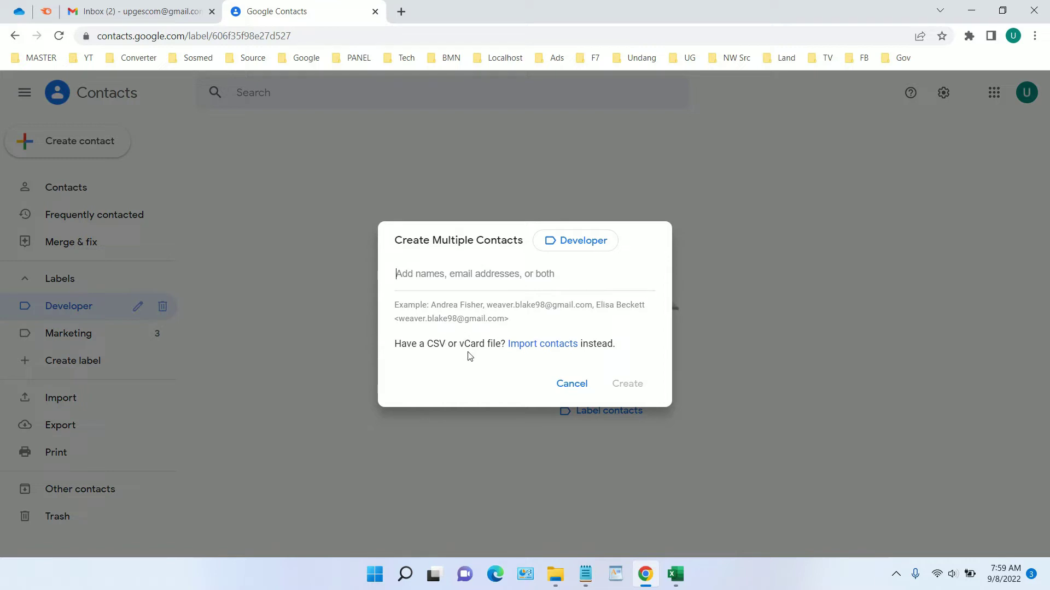
Look at Import contacts, return to Create Multiple Contacts, and focus the address field.
click(549, 348)
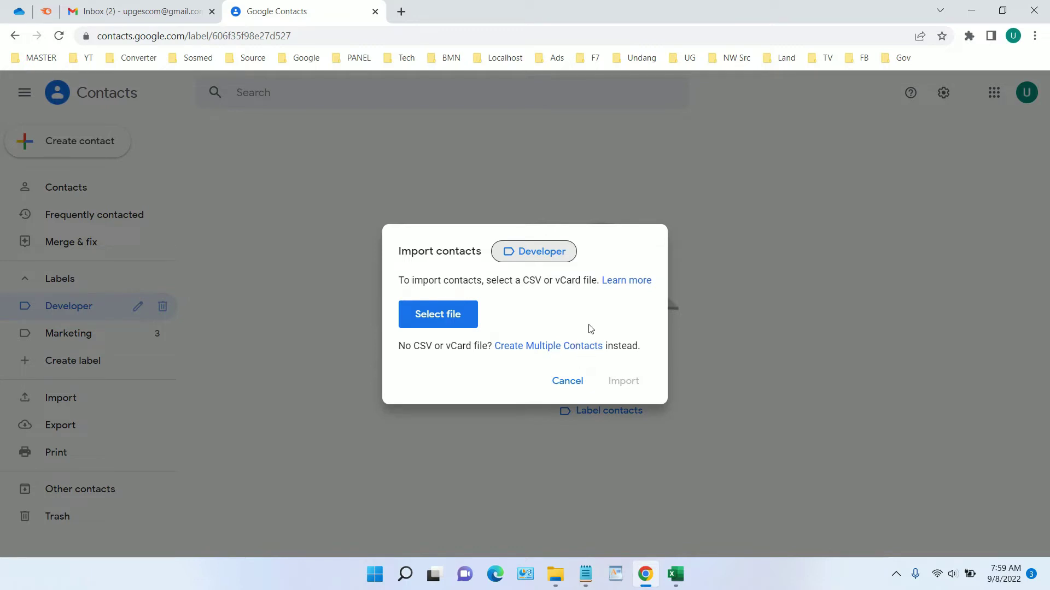
click(555, 346)
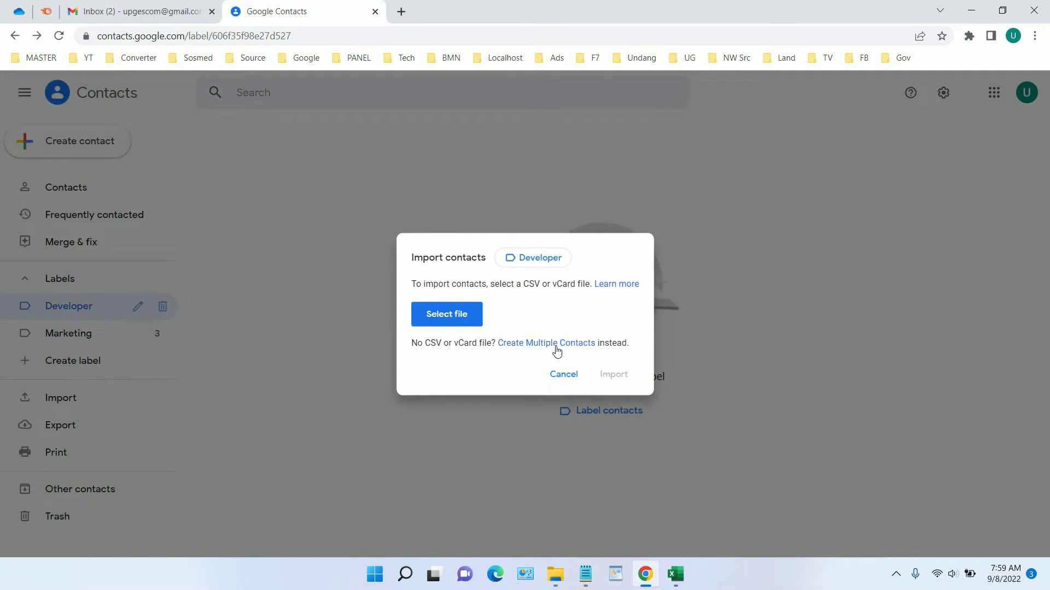
click(491, 282)
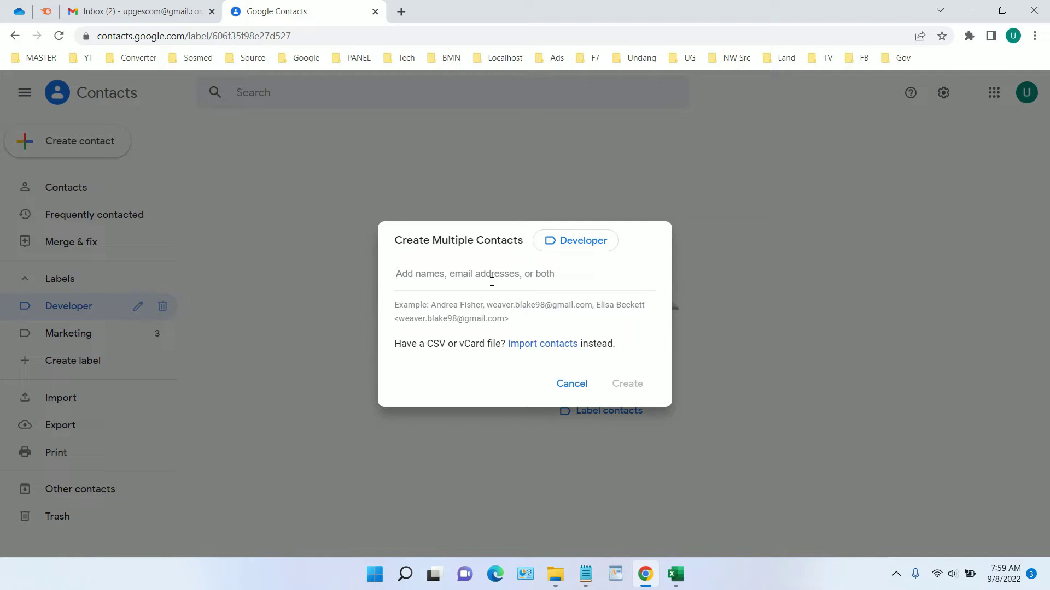
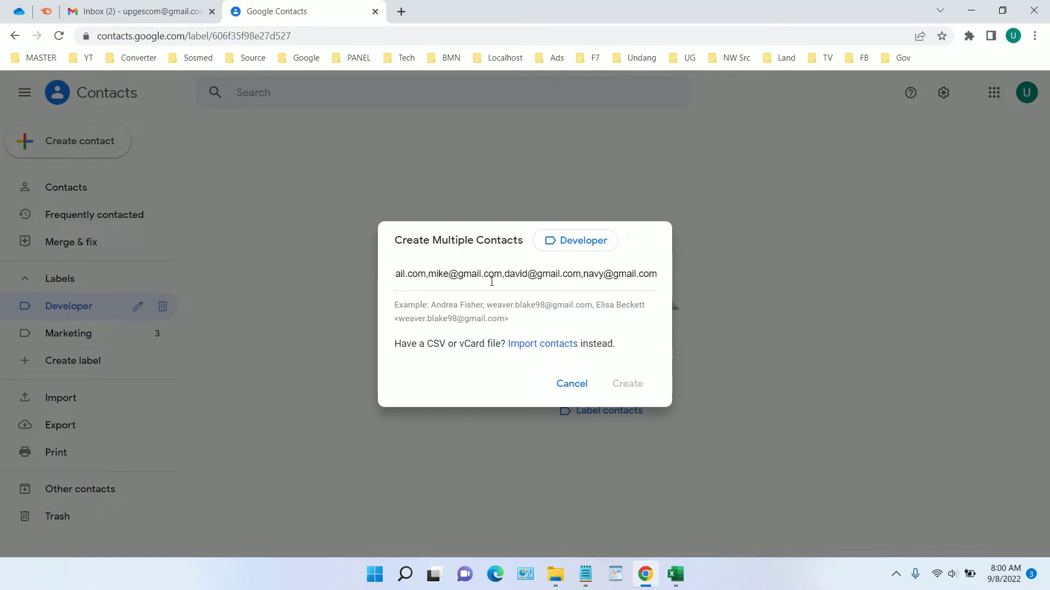
Enter the five developers' e-mail addresses, correcting a mistyped one, and turn them into entries.
text(,)
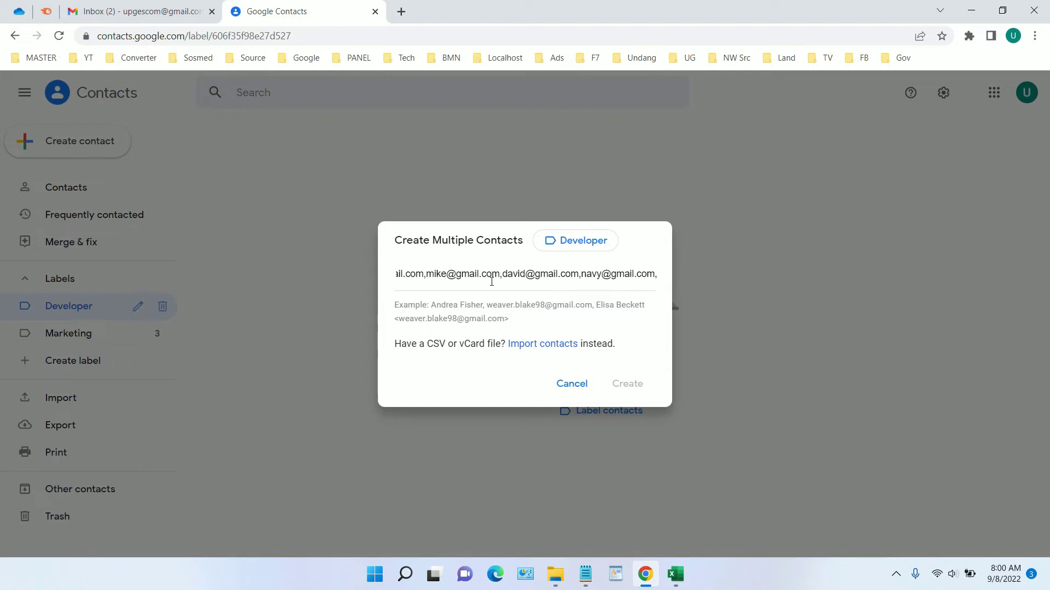
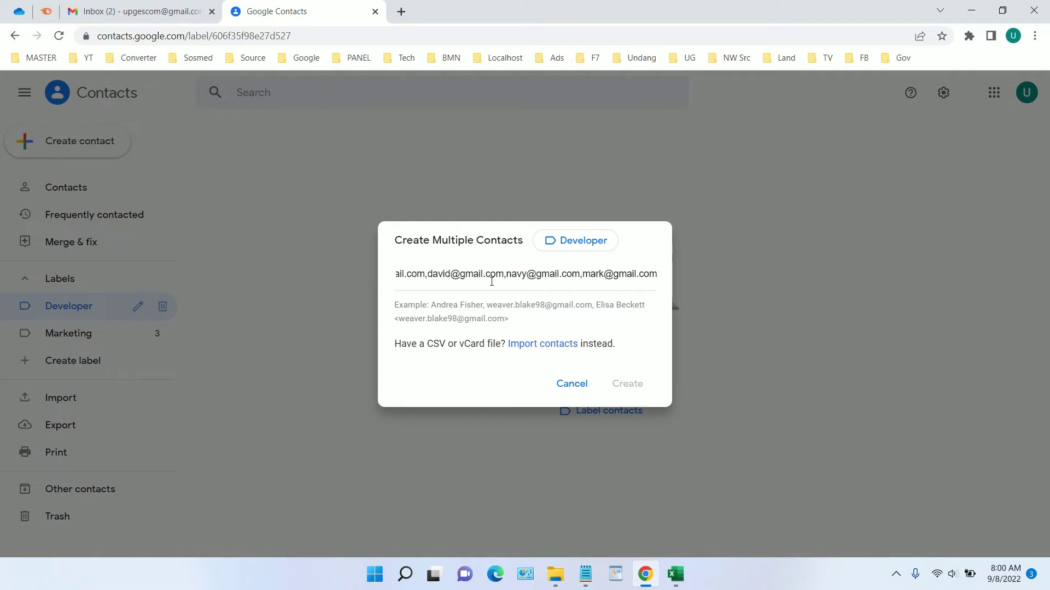
click(560, 276)
key(Return)
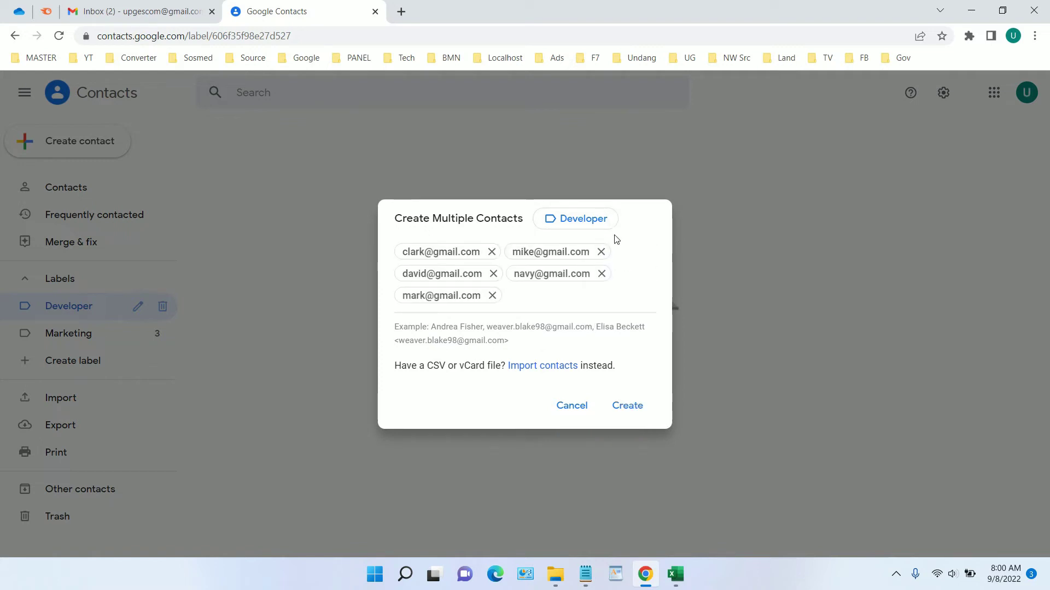
Keep the Developer label assigned and create the five contacts under it.
click(595, 224)
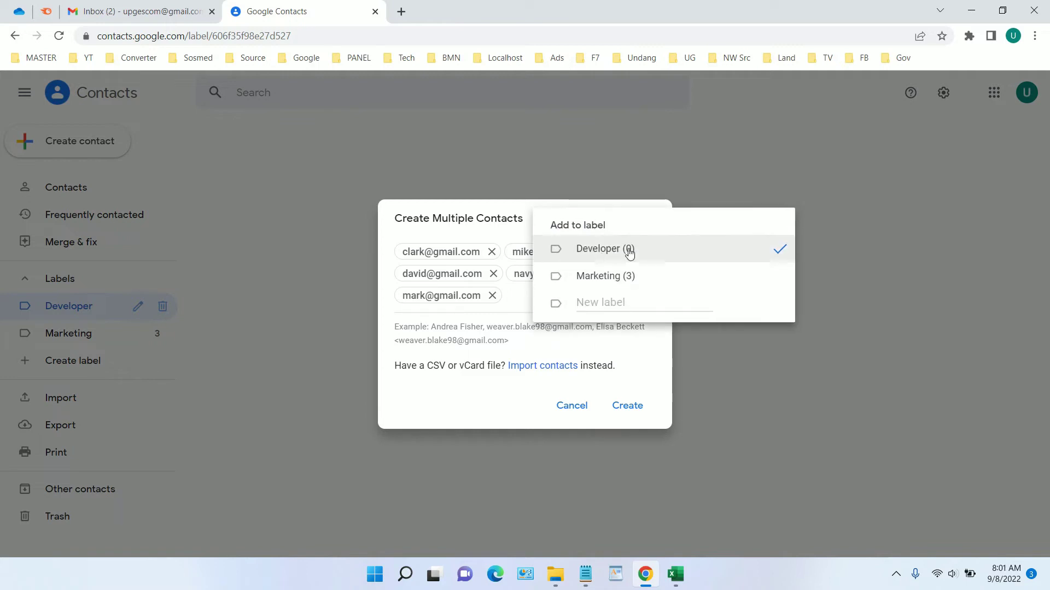
click(649, 248)
click(492, 212)
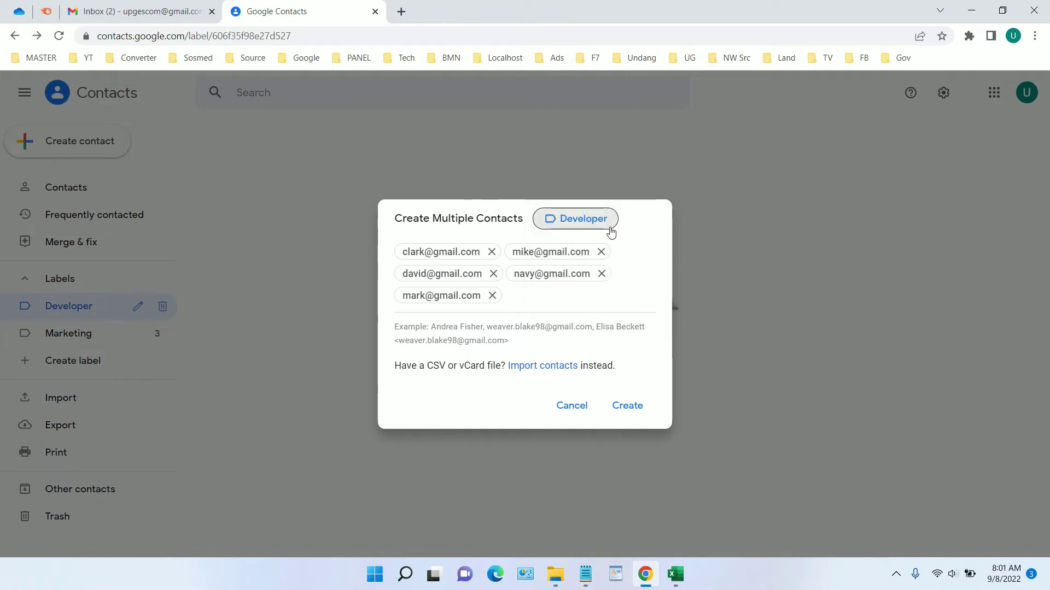
click(627, 405)
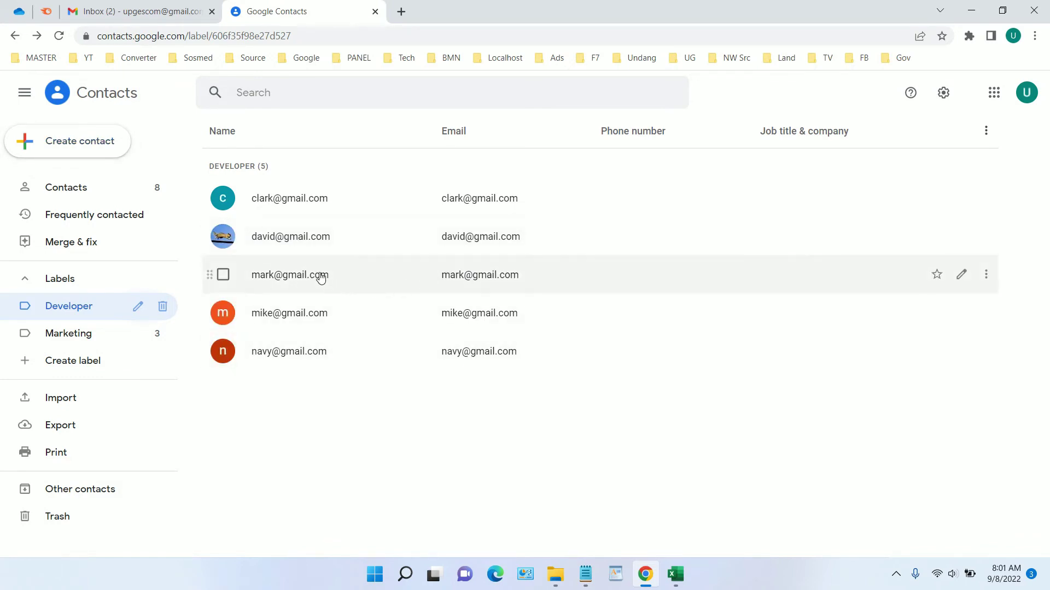
click(297, 205)
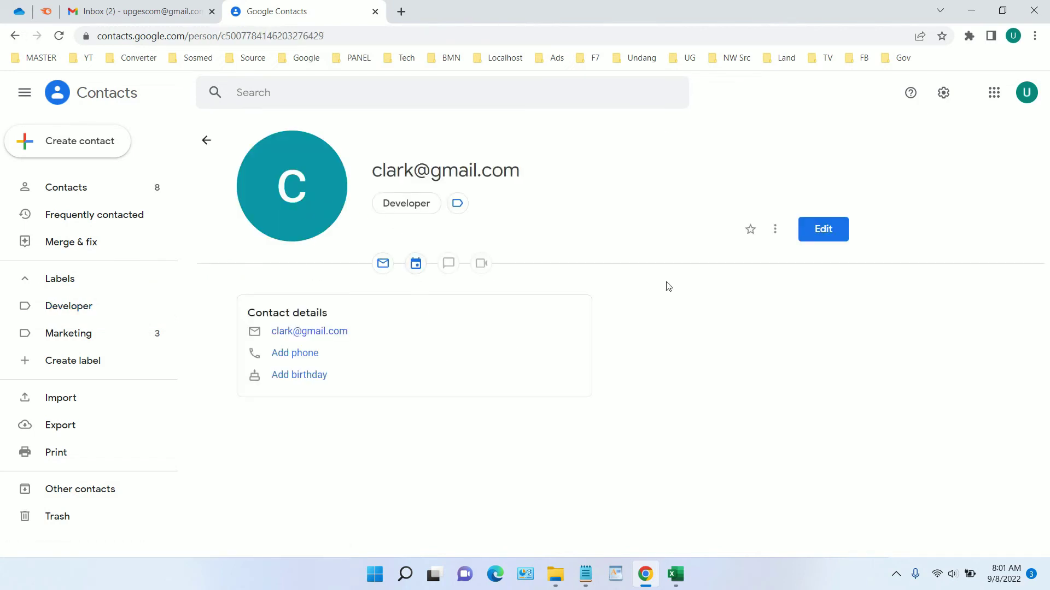
click(825, 232)
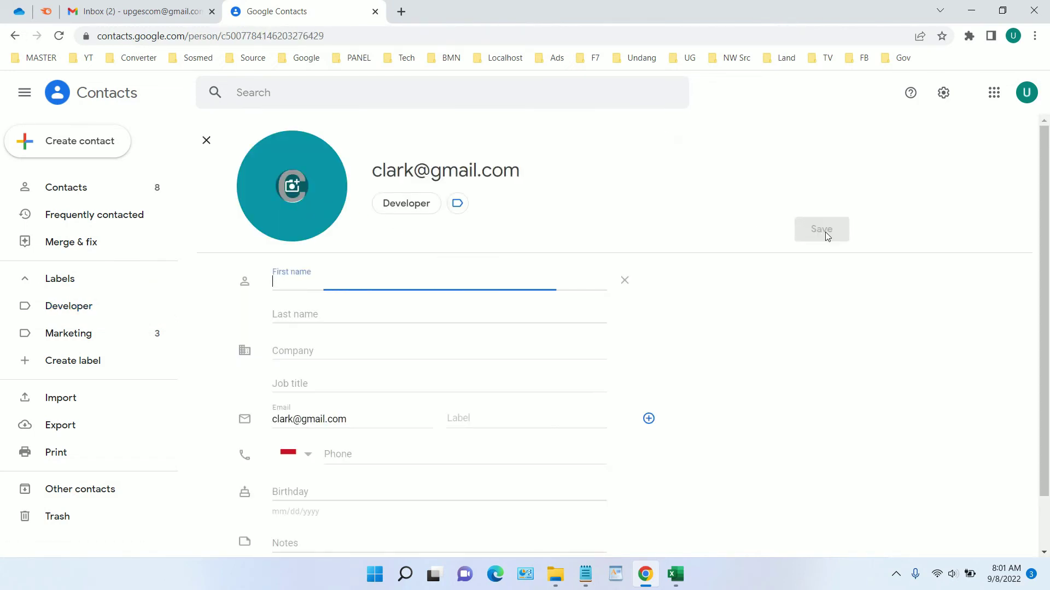
click(305, 455)
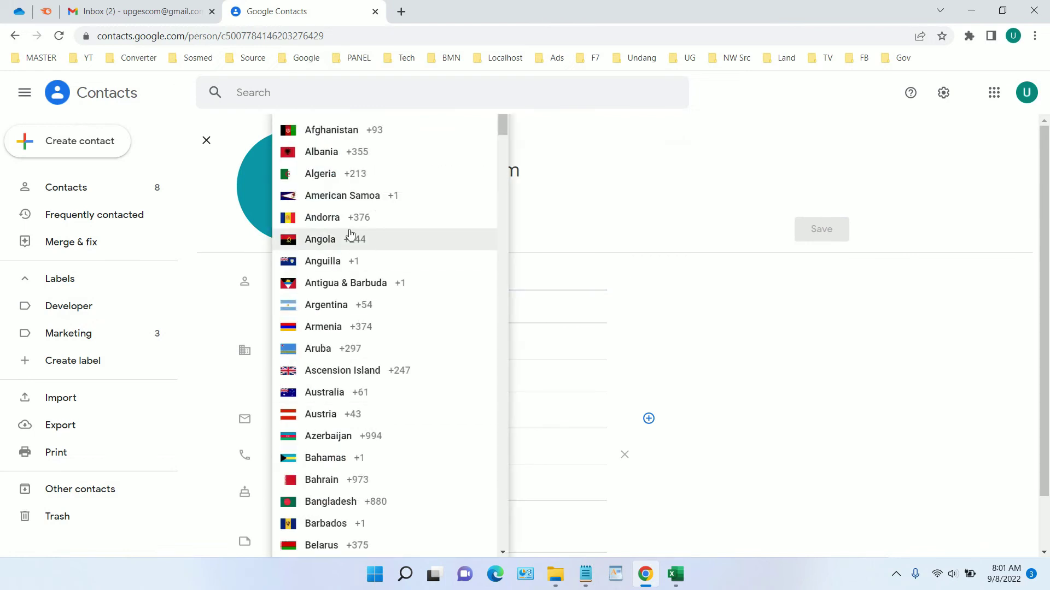
scroll(379, 273, down, 5)
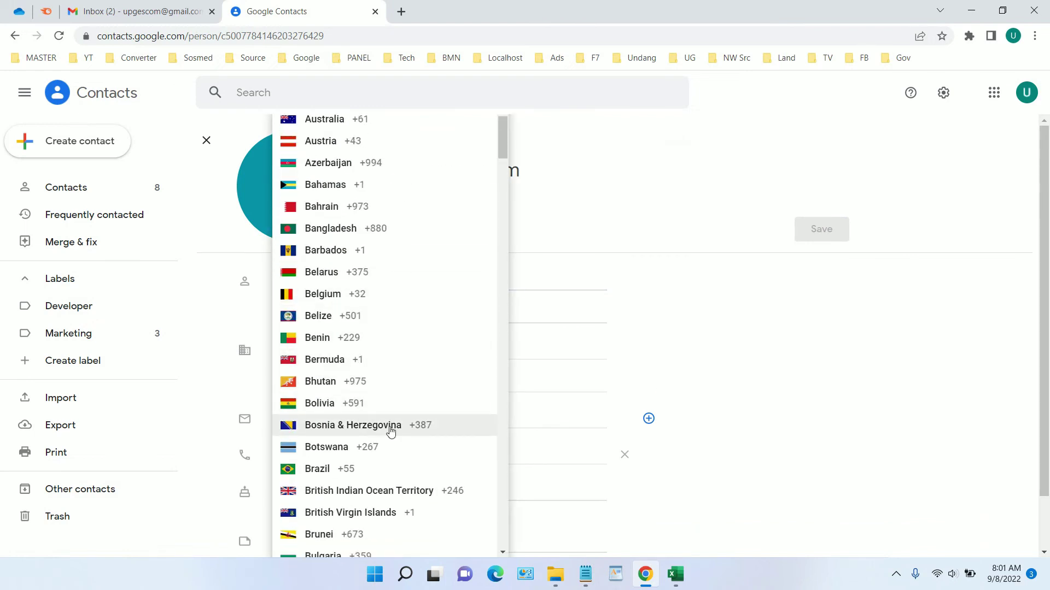
scroll(390, 432, down, 2)
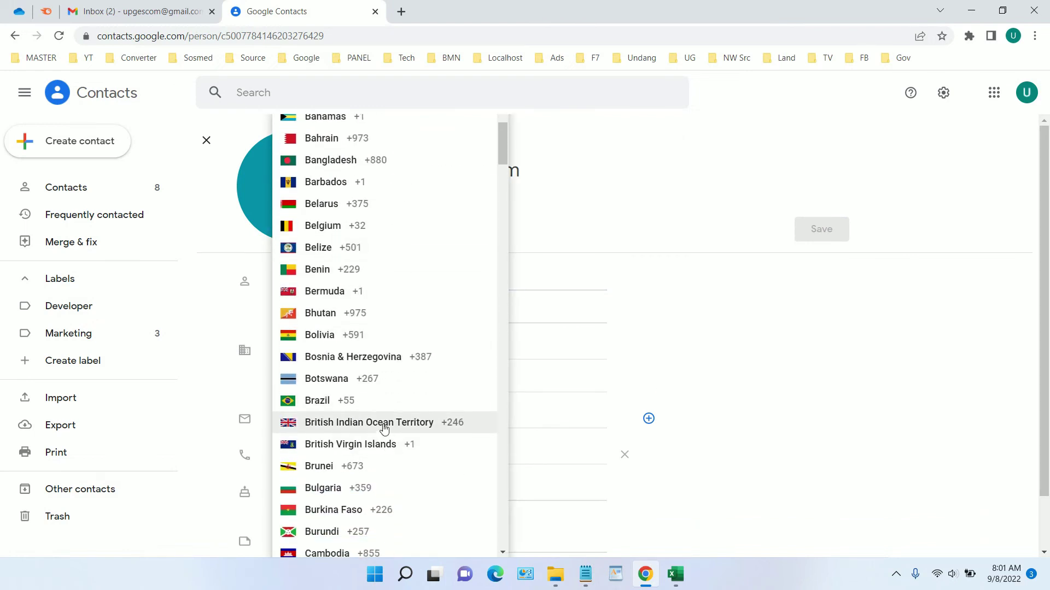
click(386, 444)
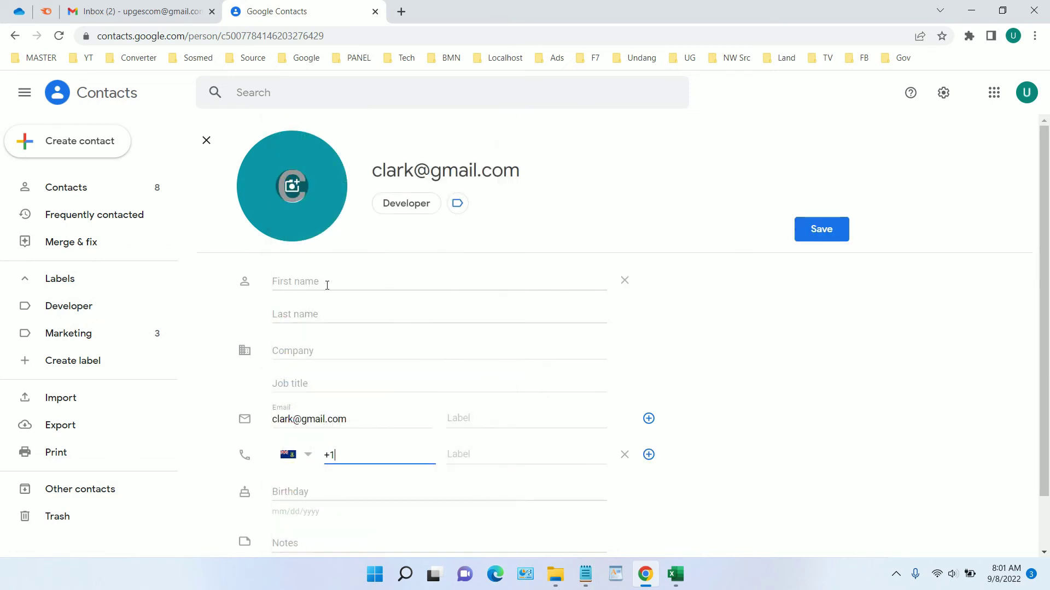
scroll(366, 303, down, 2)
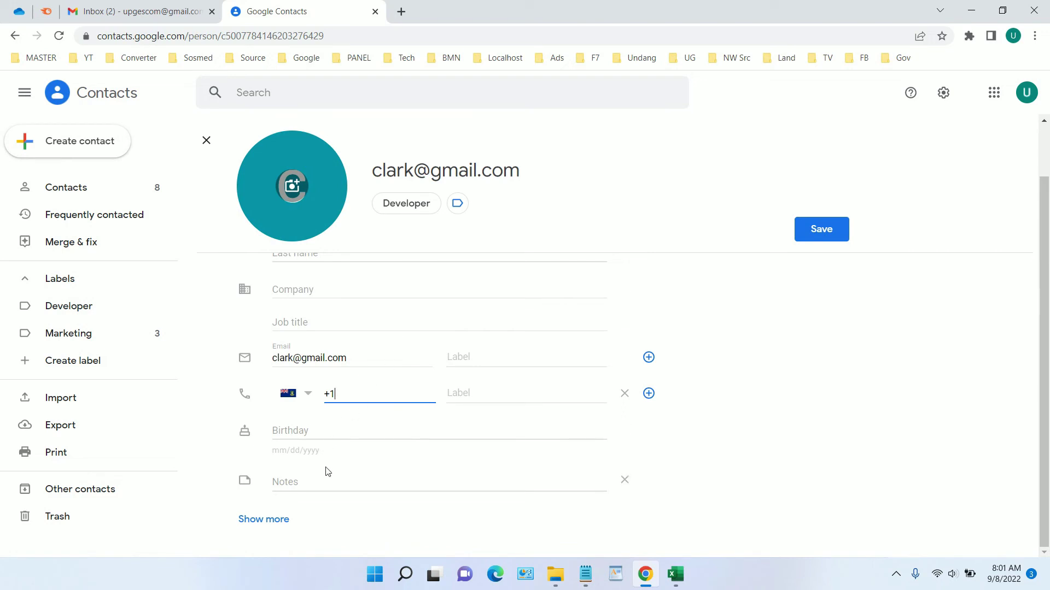
click(206, 141)
click(613, 344)
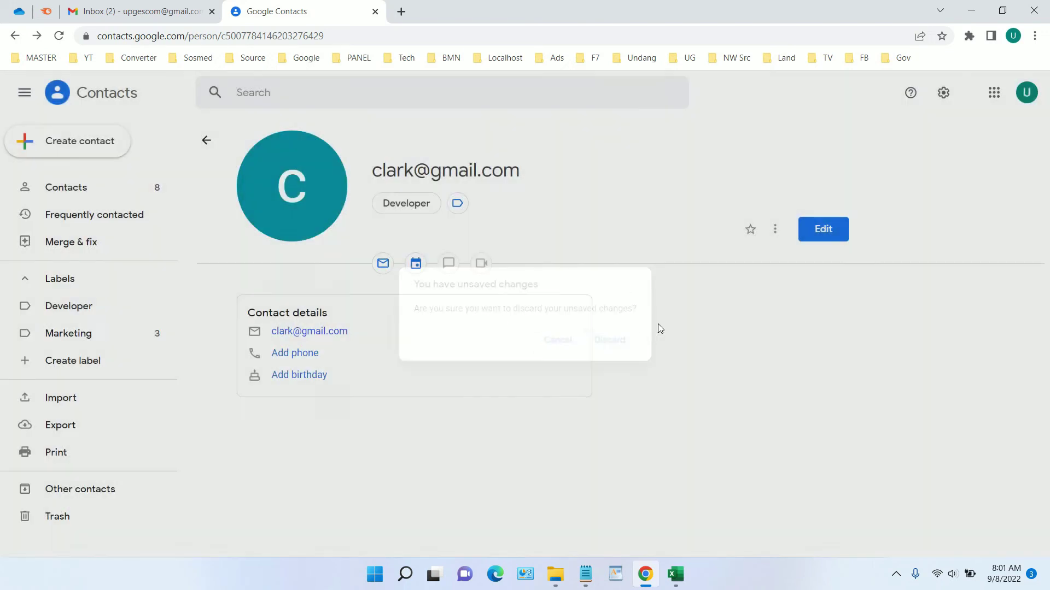
click(206, 144)
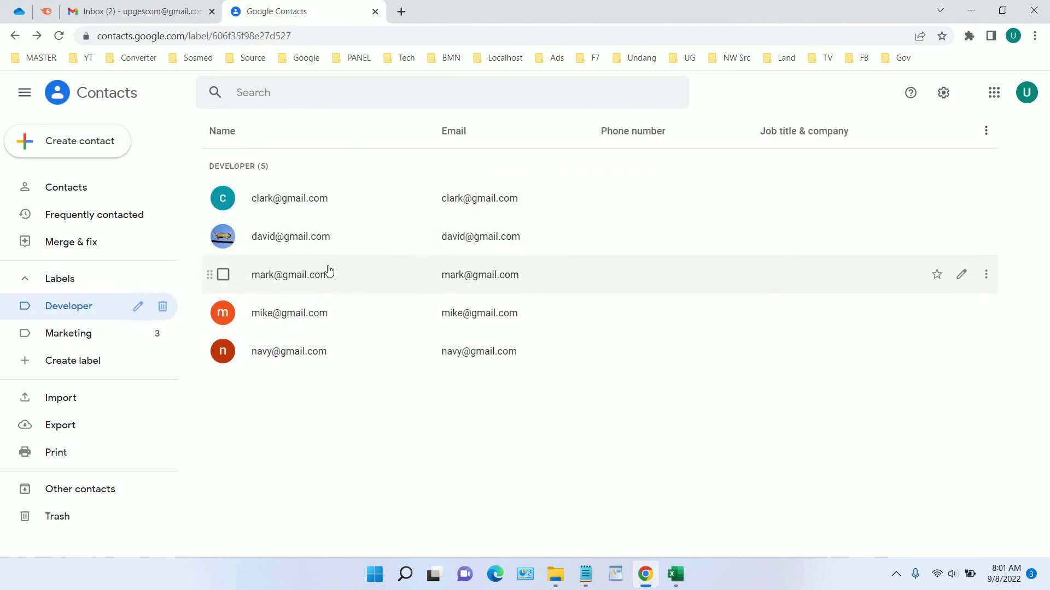
Switch between the Gmail and Contacts tabs, ending on Gmail's blank New Message draft.
click(154, 15)
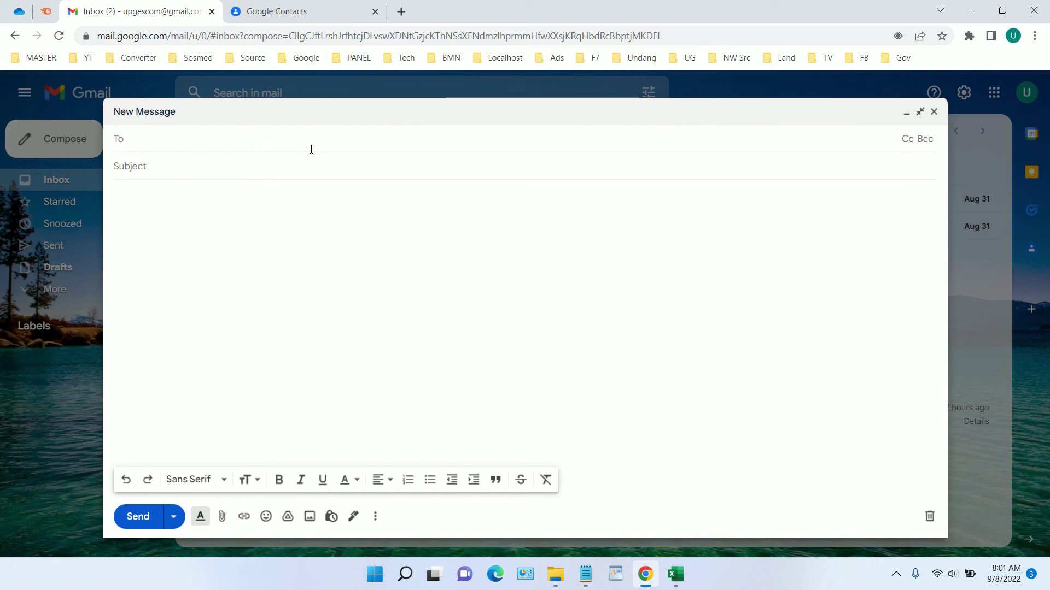
click(276, 11)
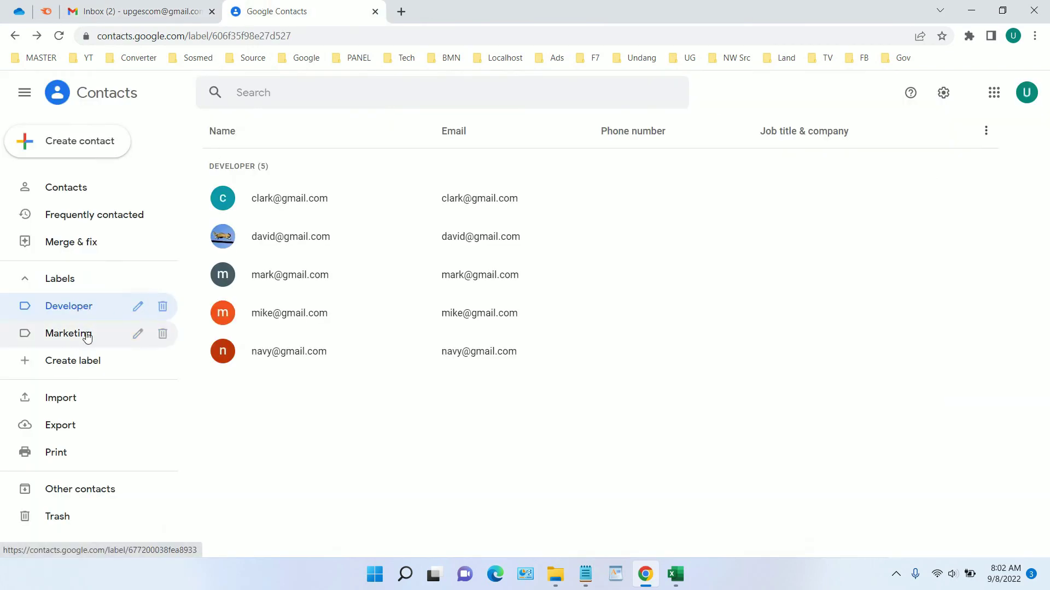
click(167, 9)
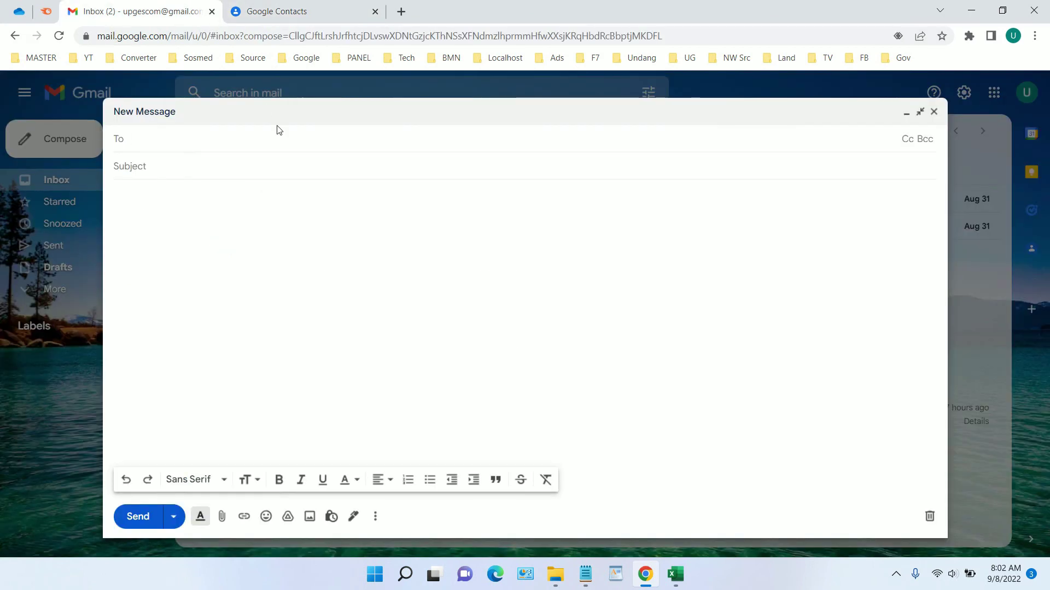
Try adding the Marketing group to the To field, then remove all three of its members.
text(Deve)
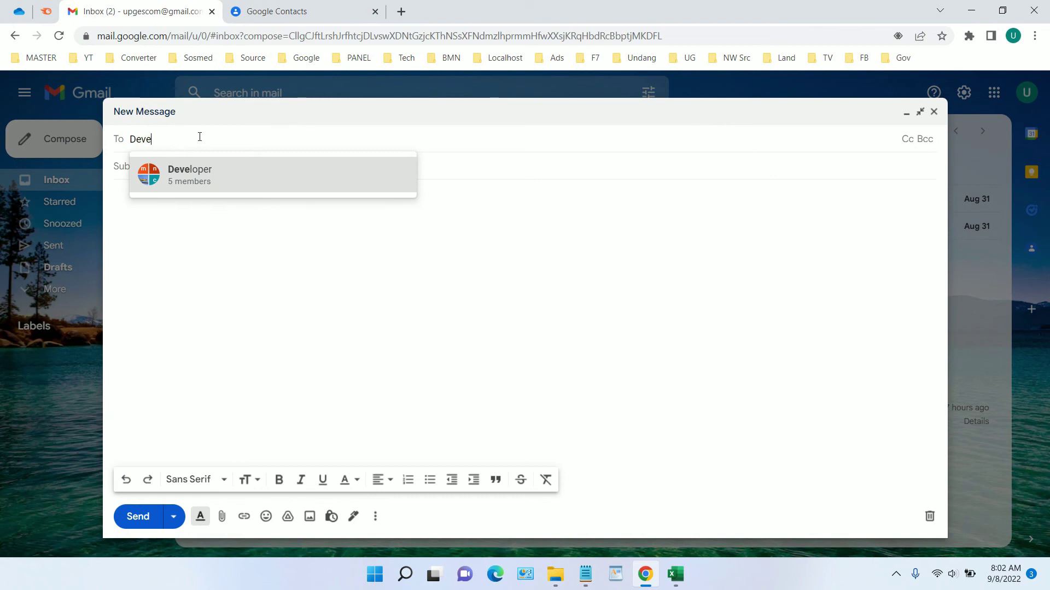
key(BackSpace)
key(BackSpace)
key(BackSpace)
key(BackSpace)
text(ma)
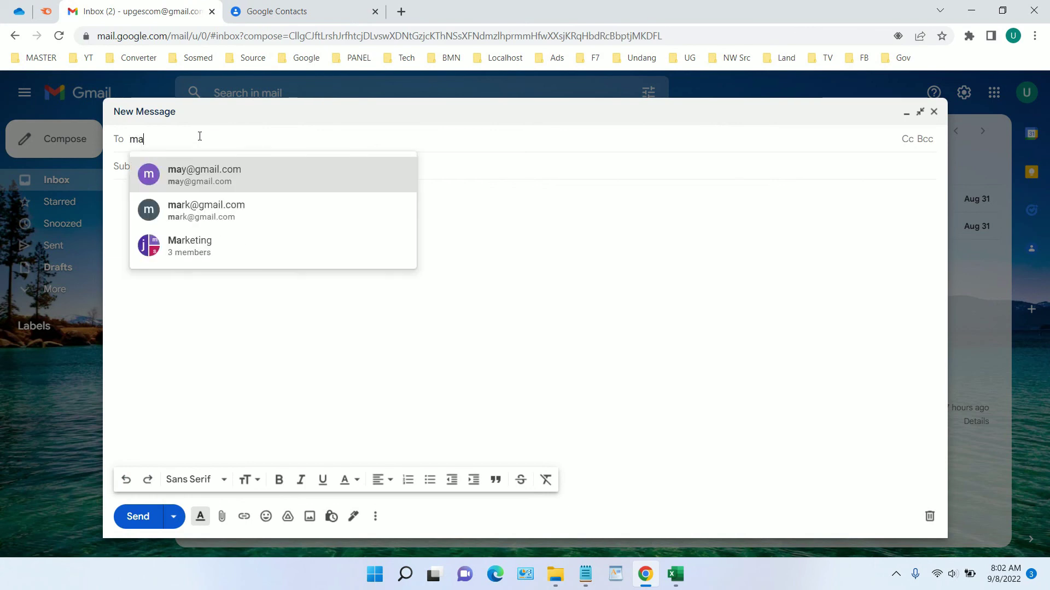
text(rk)
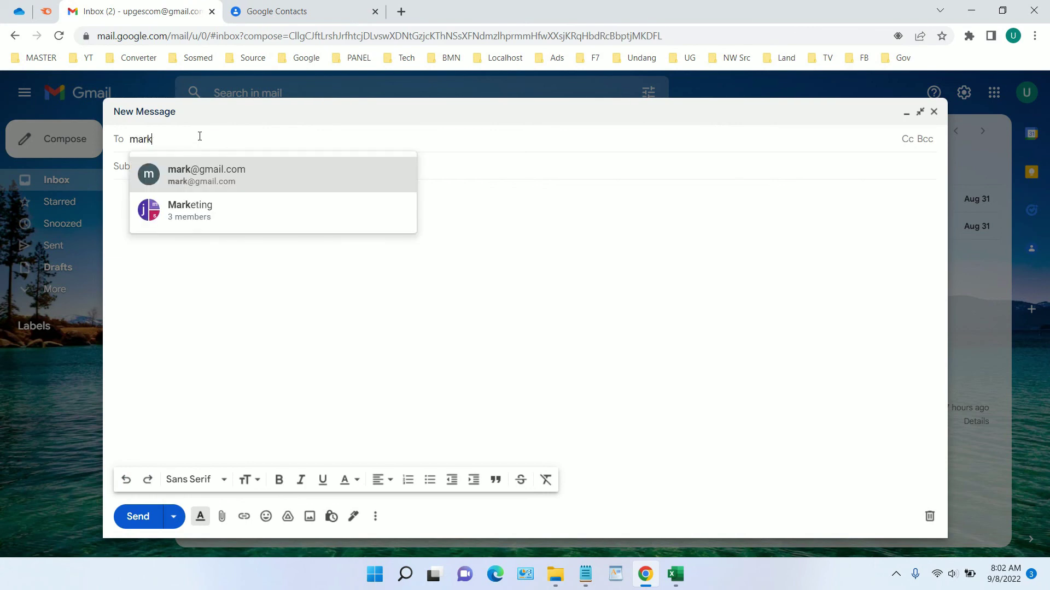
click(236, 211)
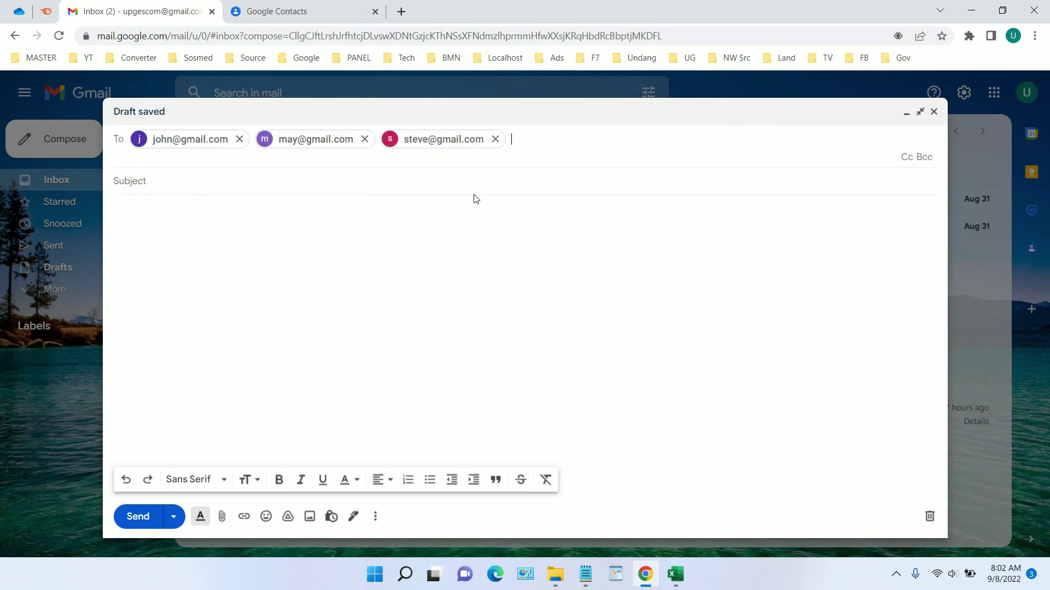
click(494, 139)
click(364, 139)
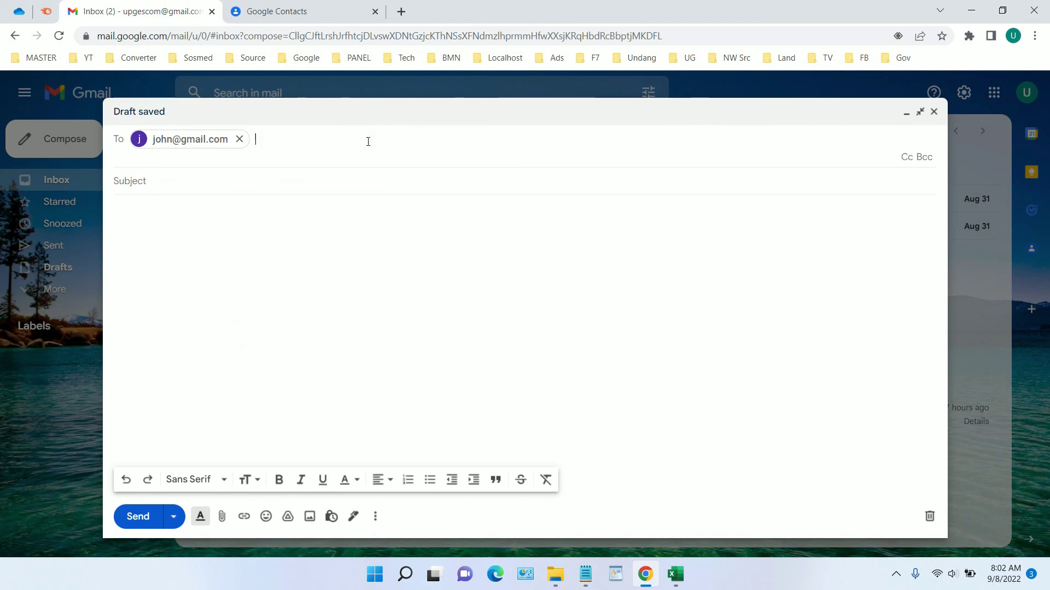
click(239, 139)
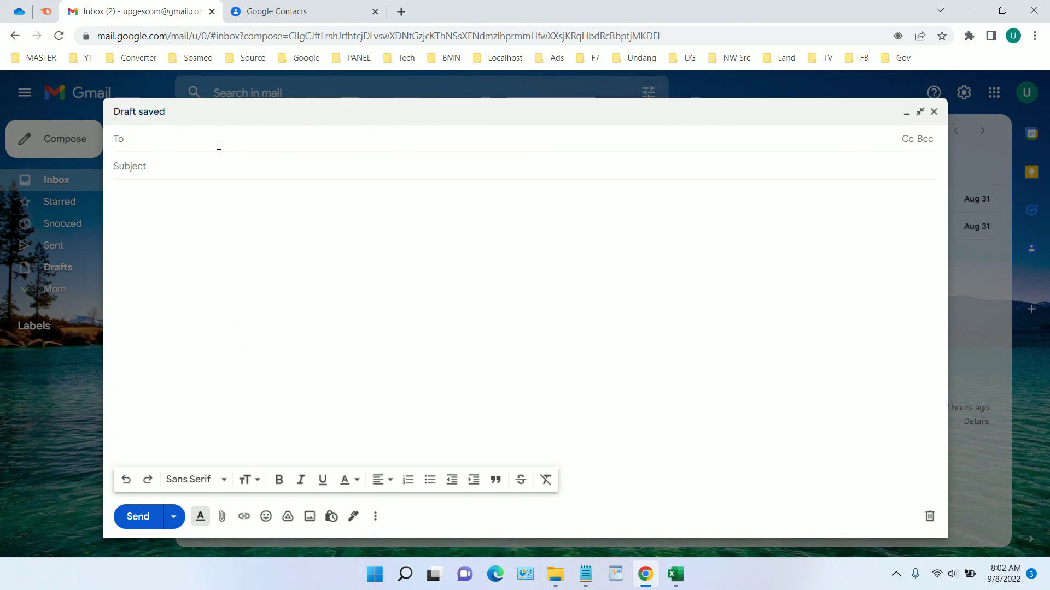
Add the Developer group's five members and the Marketing group's three members as recipients.
text(Devel)
click(223, 169)
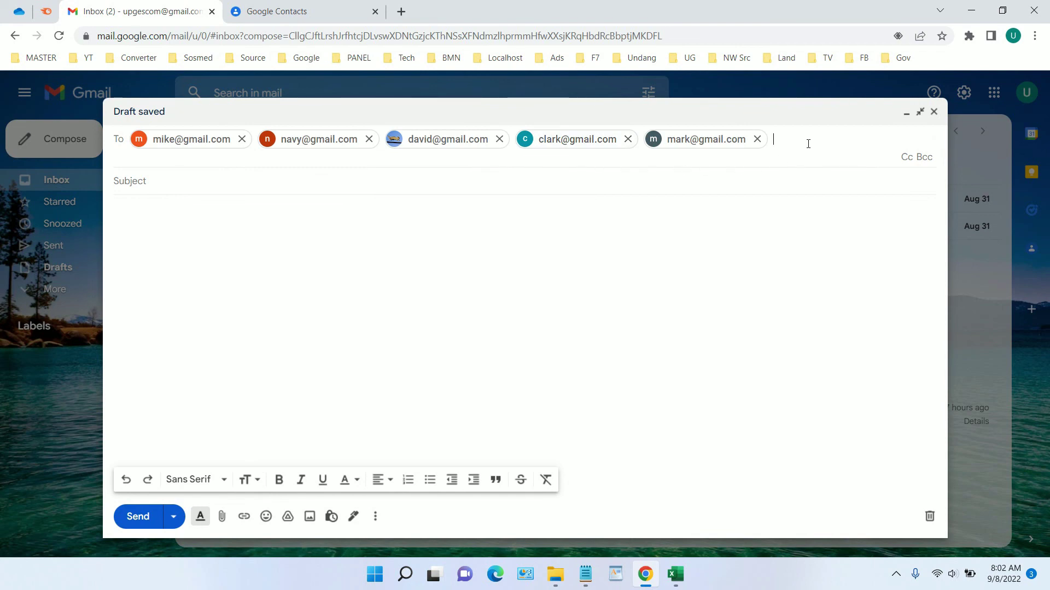
text(mar)
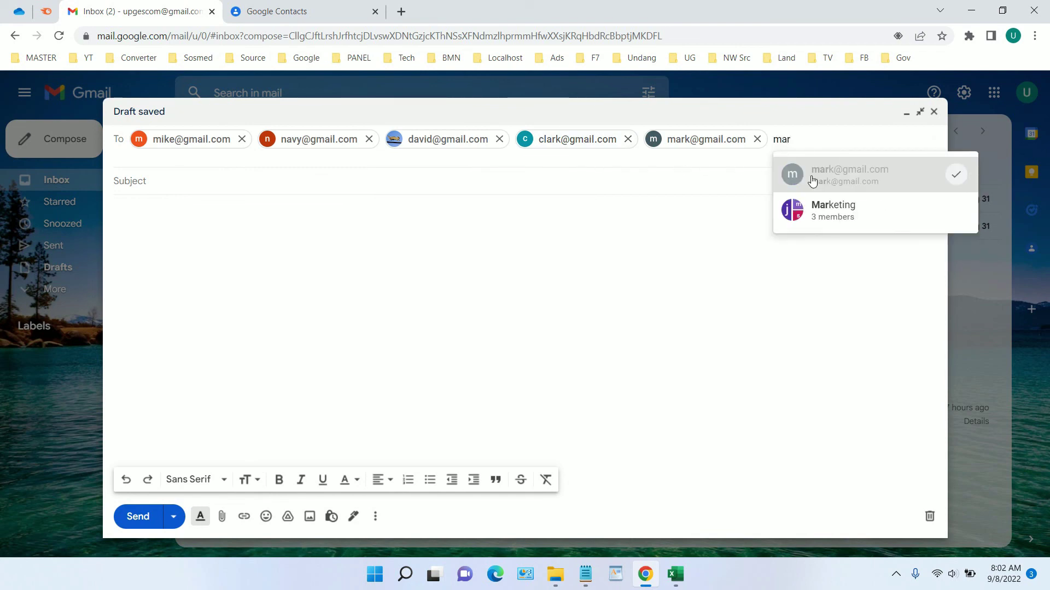
click(827, 213)
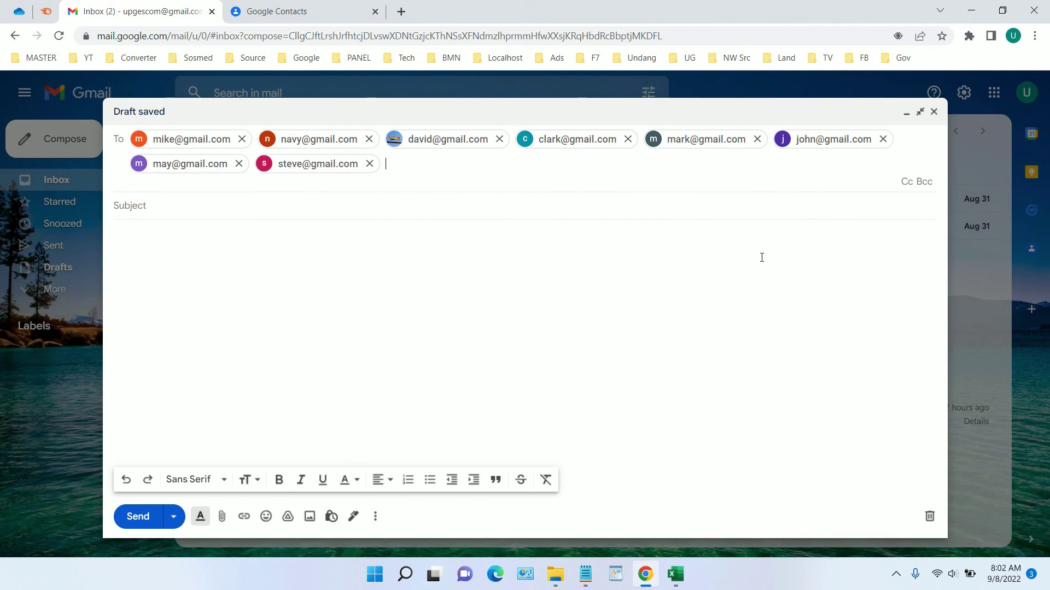